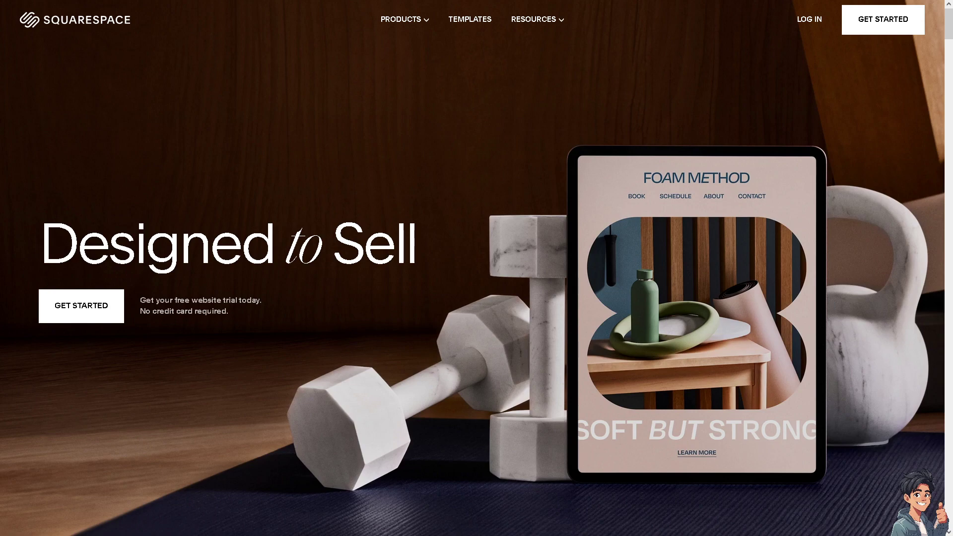
scroll(477, 267, down, 5)
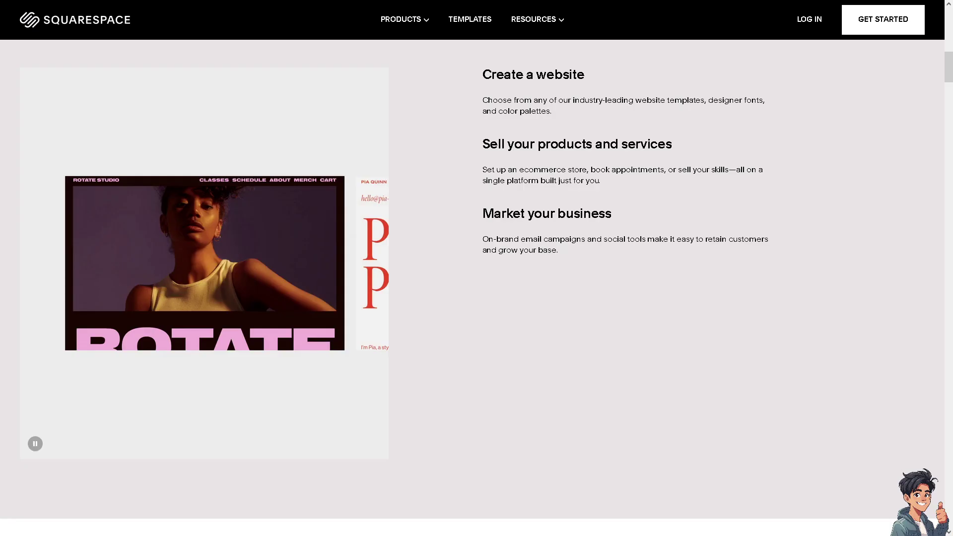
In Weebly, go from Log In to Create Account and reveal the additional sign-up options.
click(804, 24)
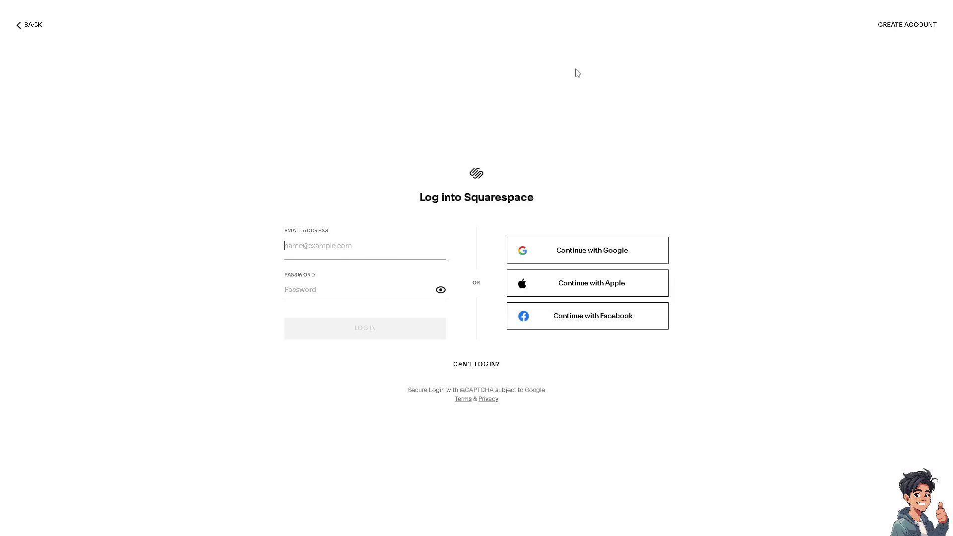
click(906, 24)
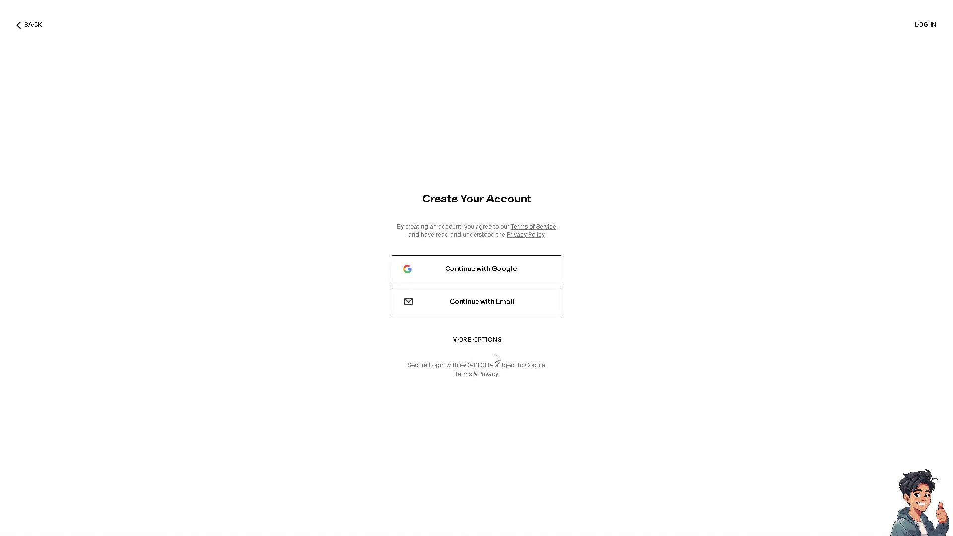
click(488, 344)
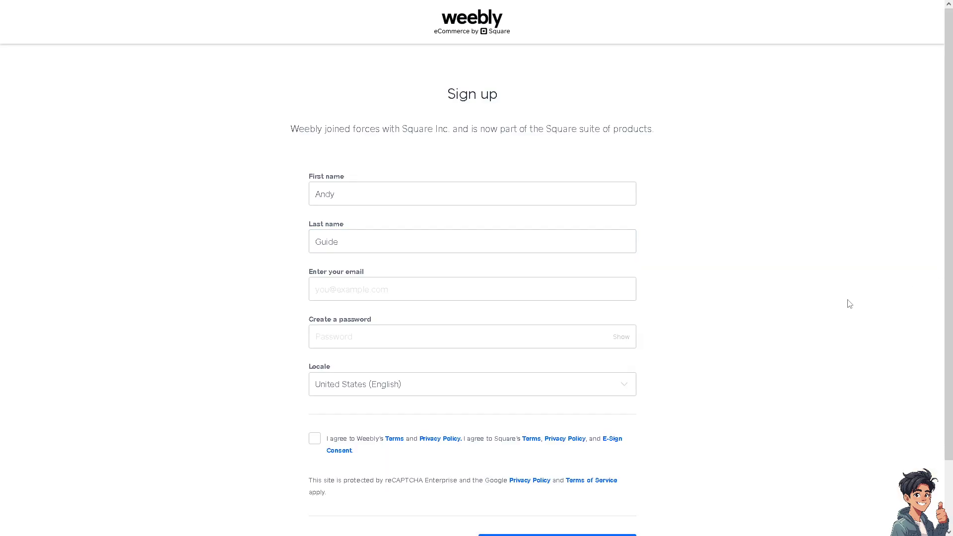
scroll(849, 304, down, 1)
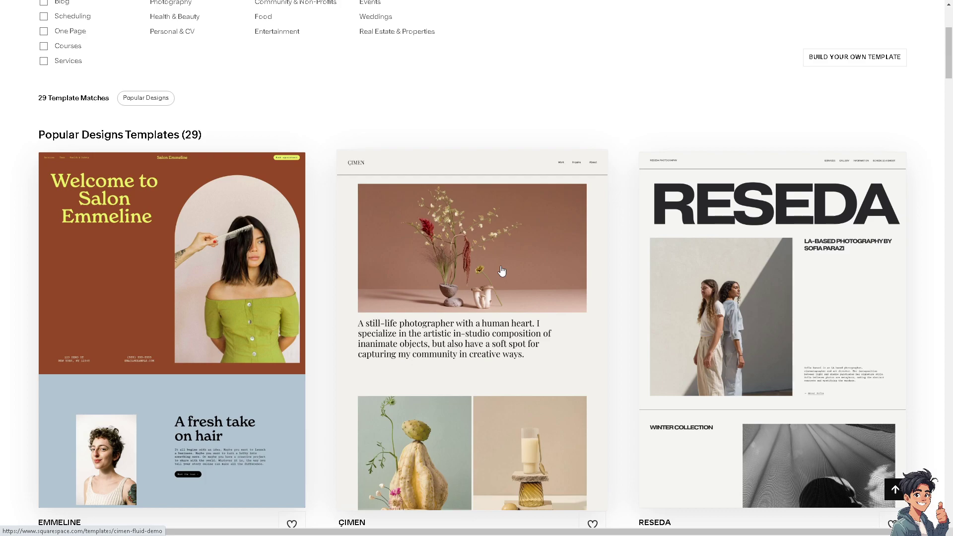
scroll(509, 353, down, 2)
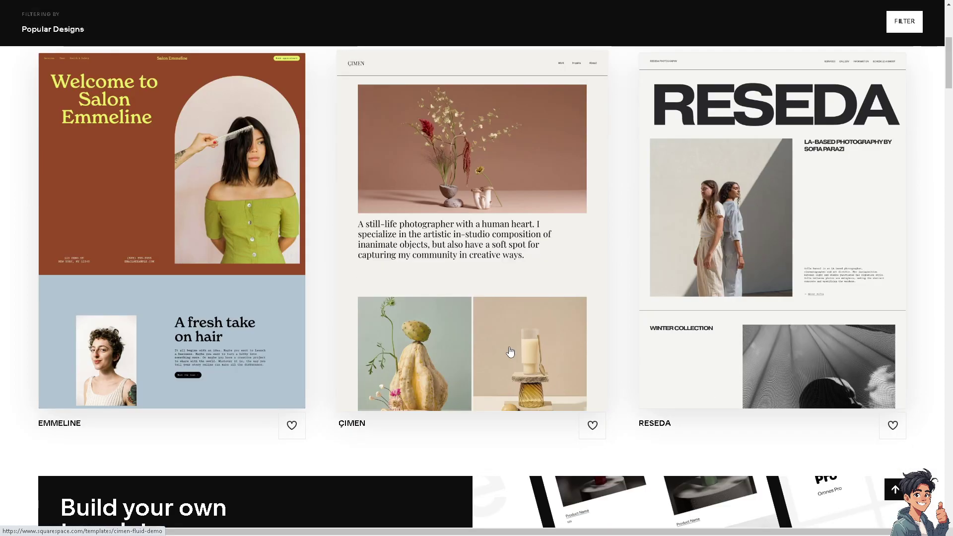
scroll(481, 355, down, 2)
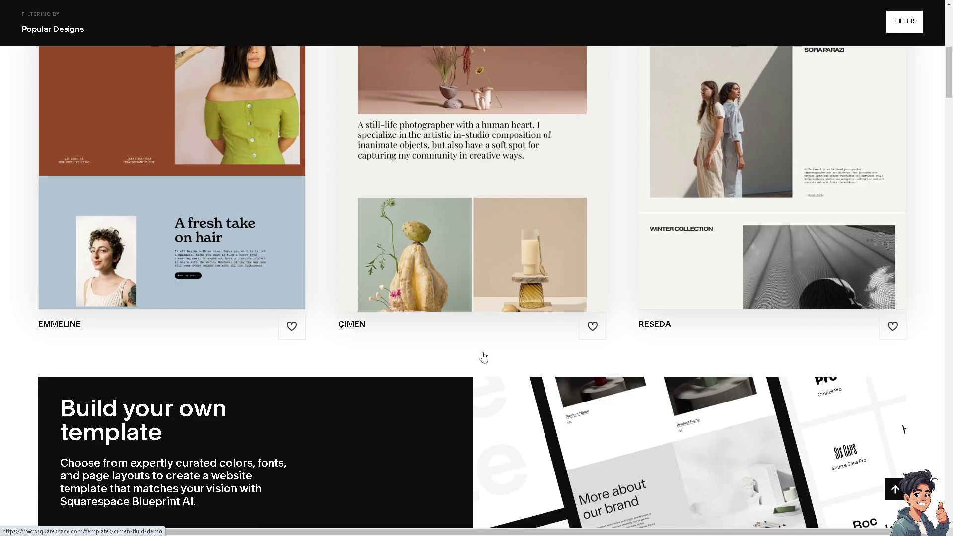
scroll(482, 357, down, 2)
scroll(483, 358, down, 2)
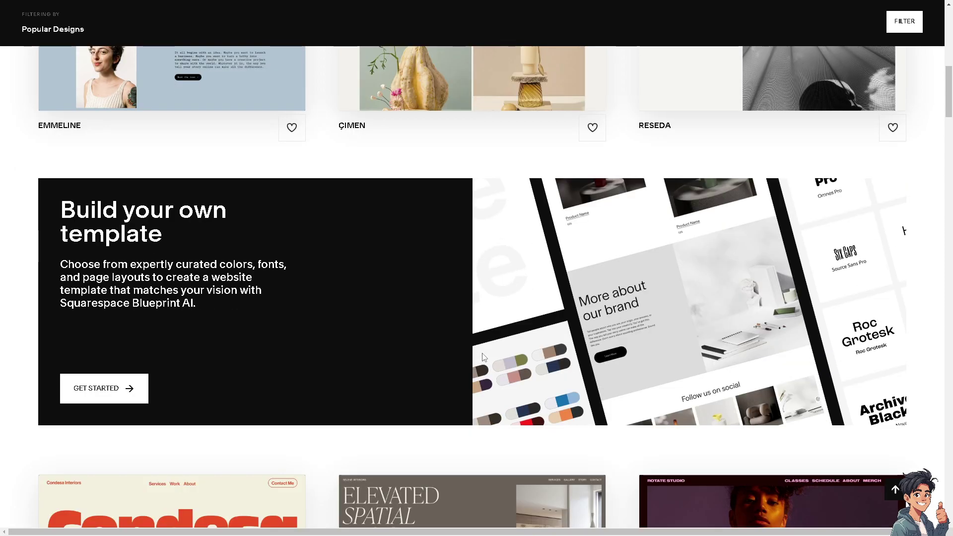
scroll(482, 357, down, 2)
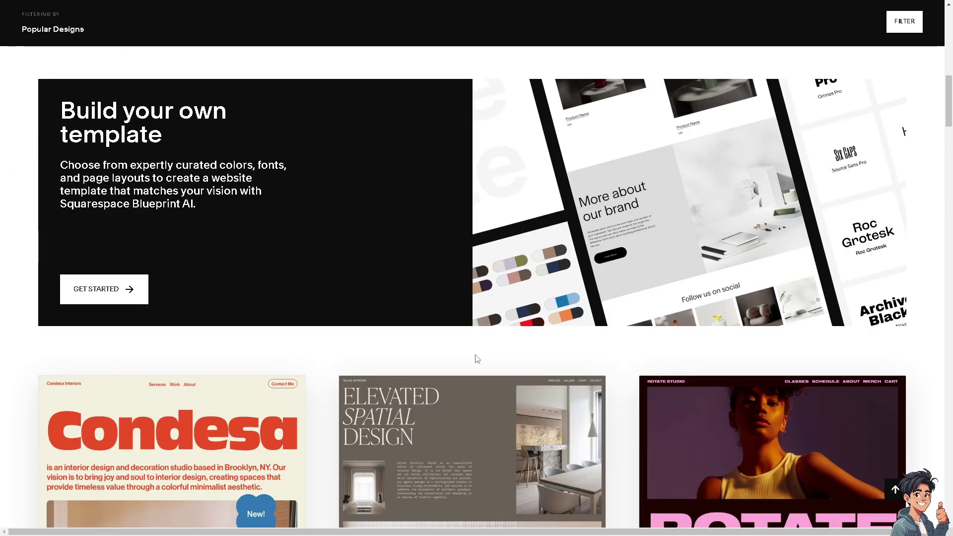
scroll(449, 359, down, 2)
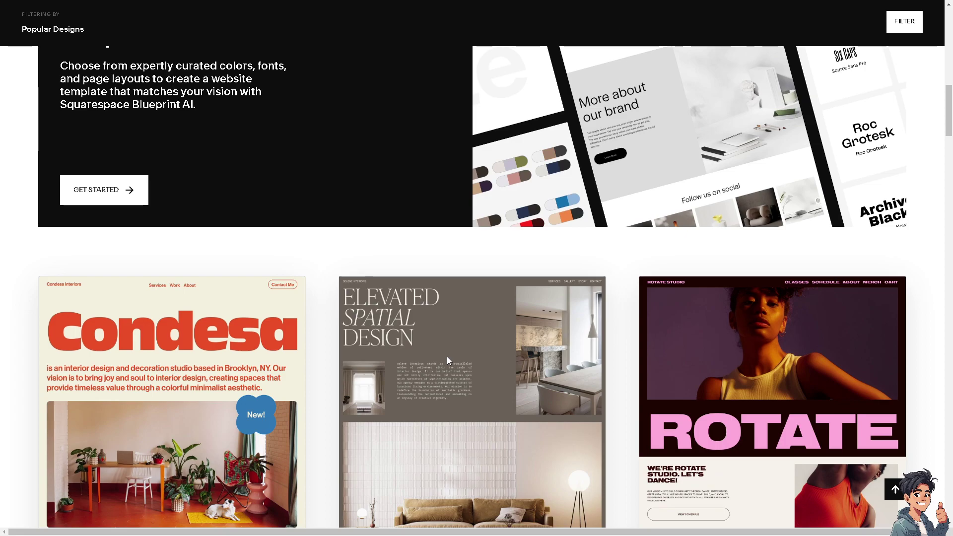
scroll(446, 356, down, 2)
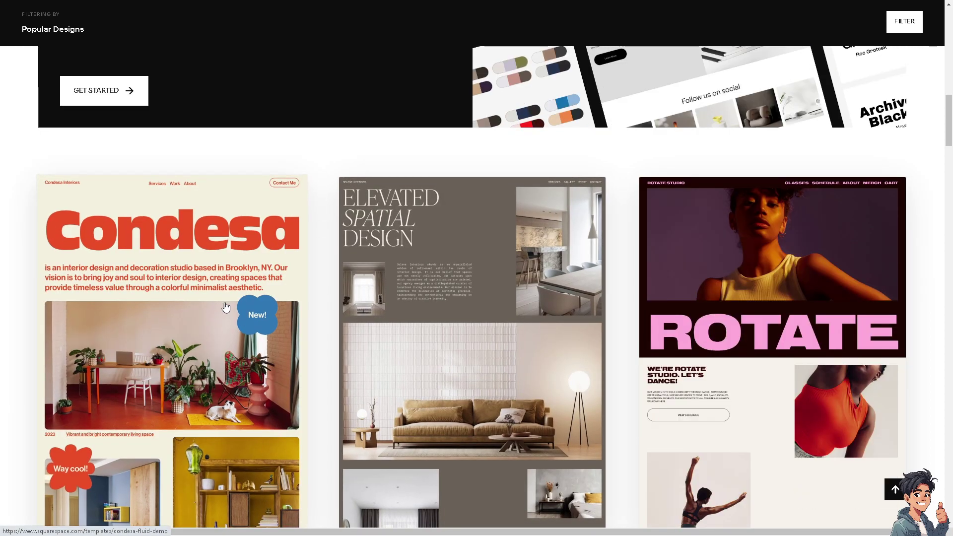
scroll(242, 313, down, 2)
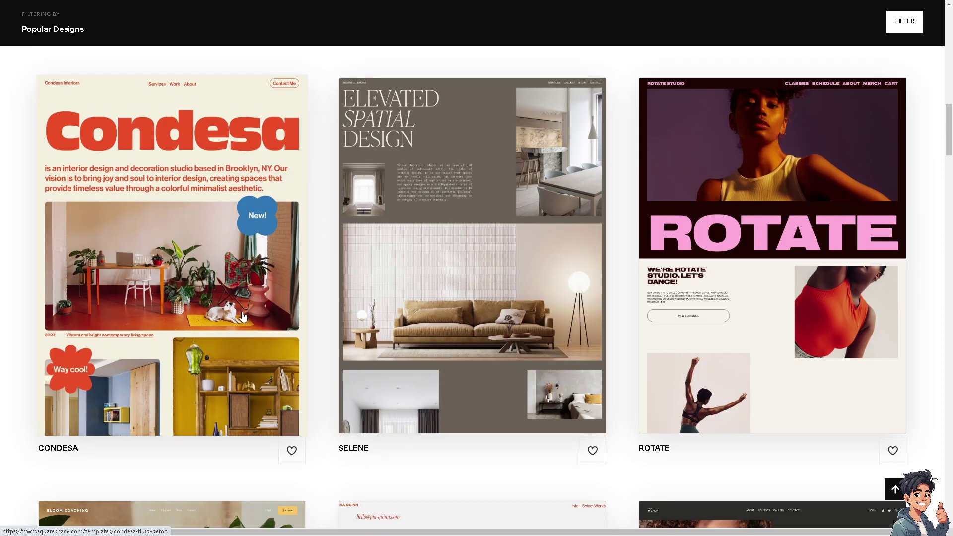
scroll(243, 316, down, 1)
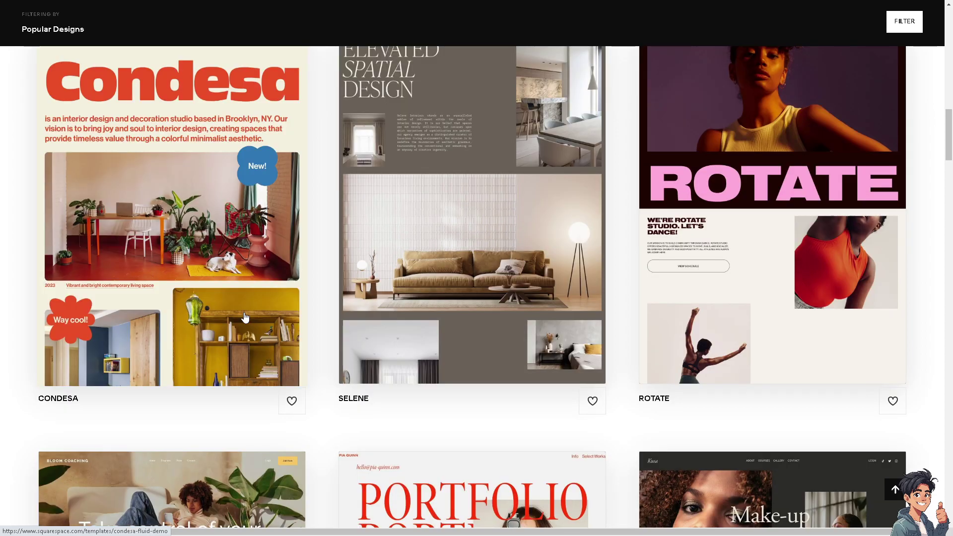
scroll(244, 318, down, 1)
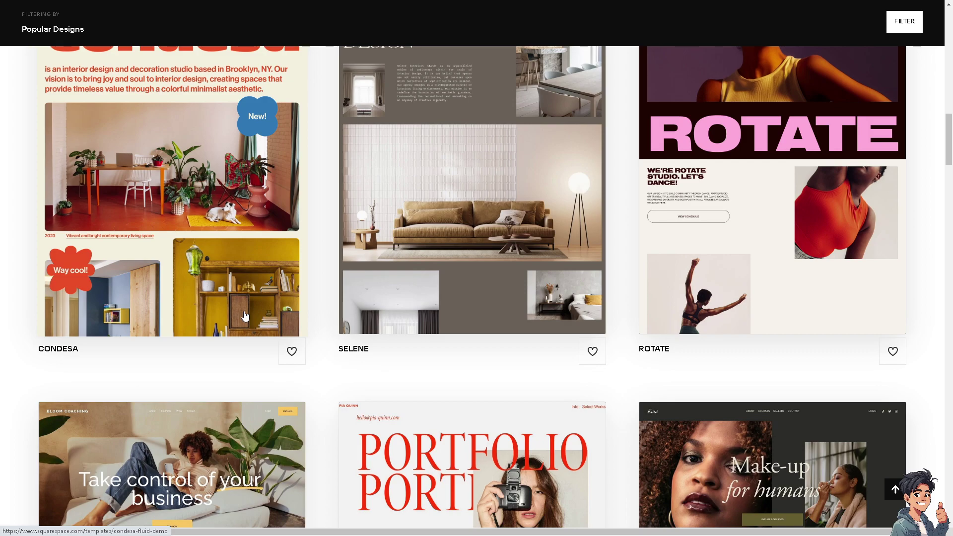
scroll(243, 318, up, 4)
scroll(244, 318, up, 4)
scroll(336, 287, up, 4)
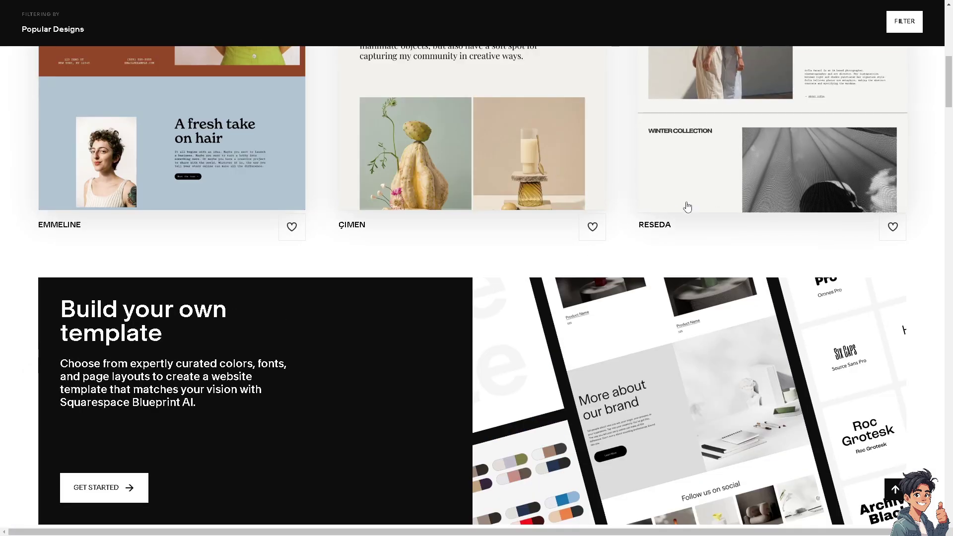
Start a custom Squarespace site from the Build your own template.
click(96, 487)
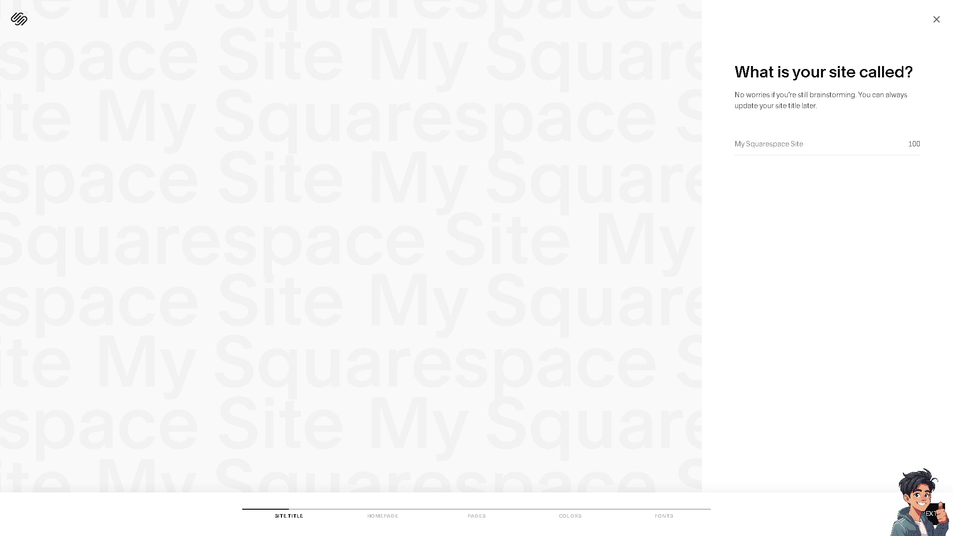
Name the site "Andy'sGuides" and continue to the homepage step.
click(764, 147)
text(Andy)
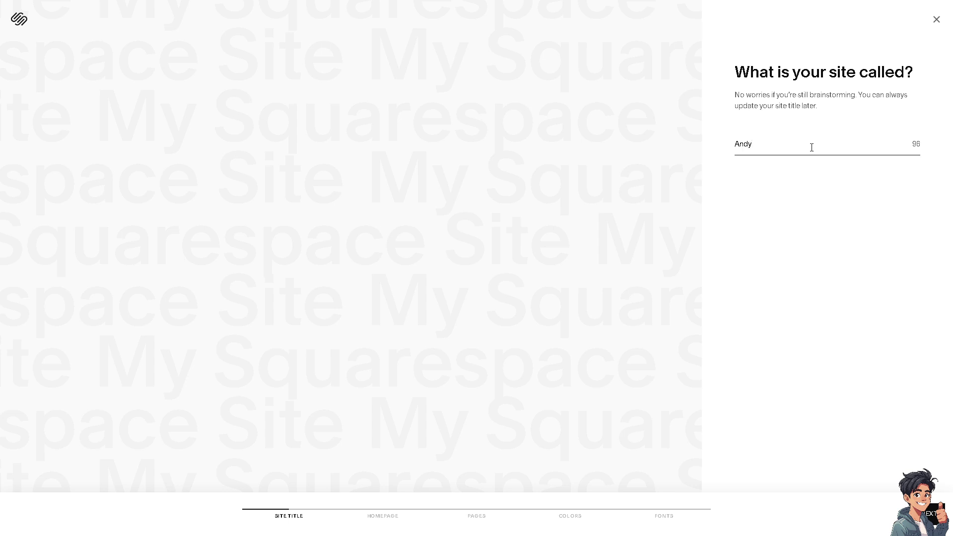
text('sGuides)
key(Return)
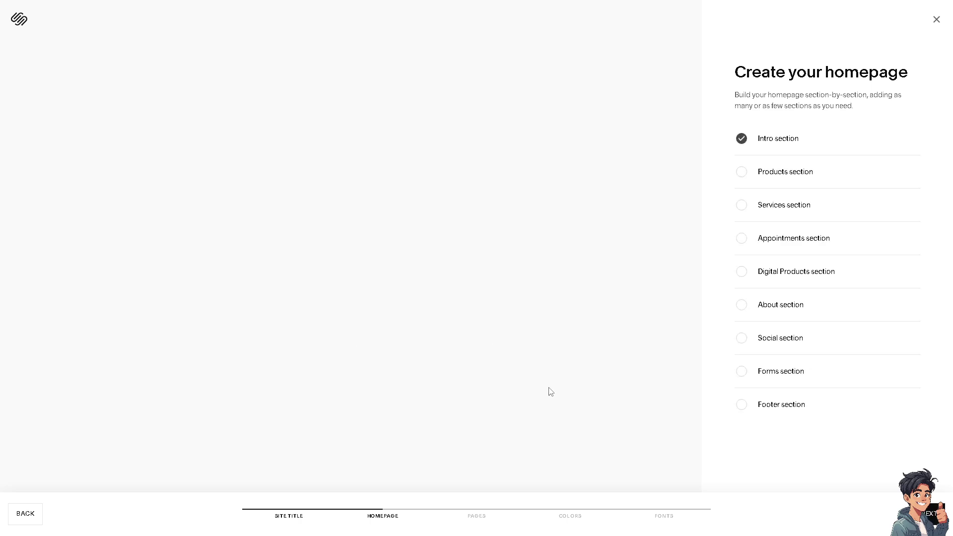
Keep the Intro section and continue past the homepage sections step.
click(931, 513)
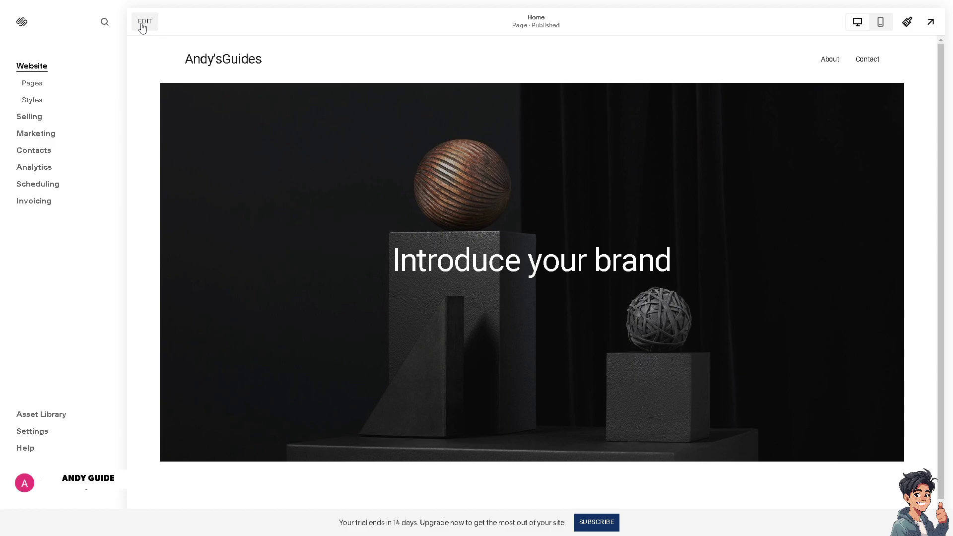
Go from the site Settings panel to the Domains & Email page.
click(42, 439)
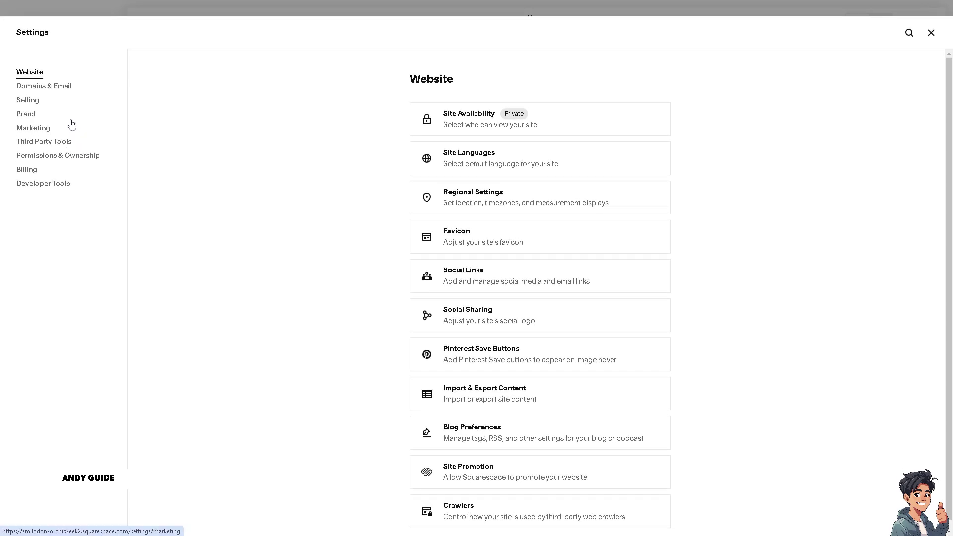
click(45, 90)
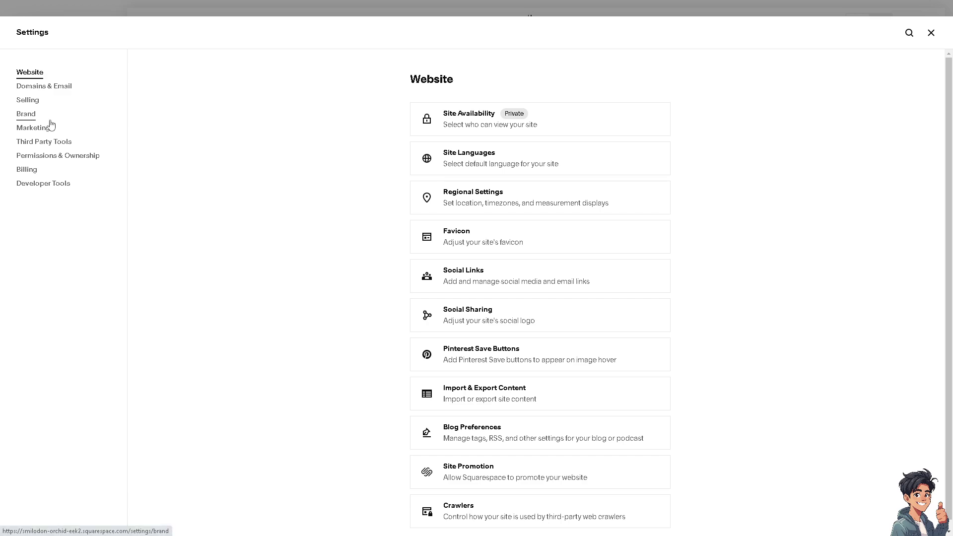
click(64, 90)
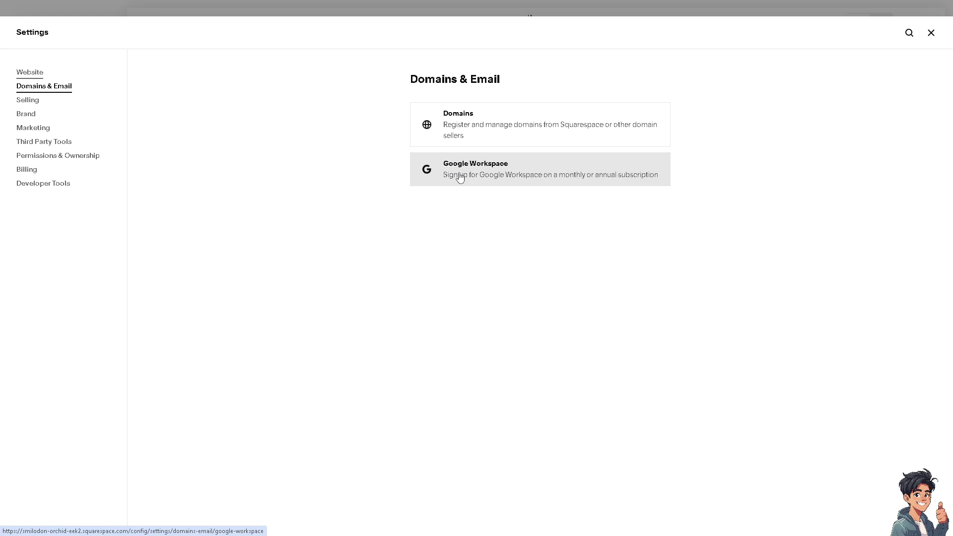
Open Domains and copy the built-in domain smilodon-orchid-eek2.squarespace.com.
click(484, 141)
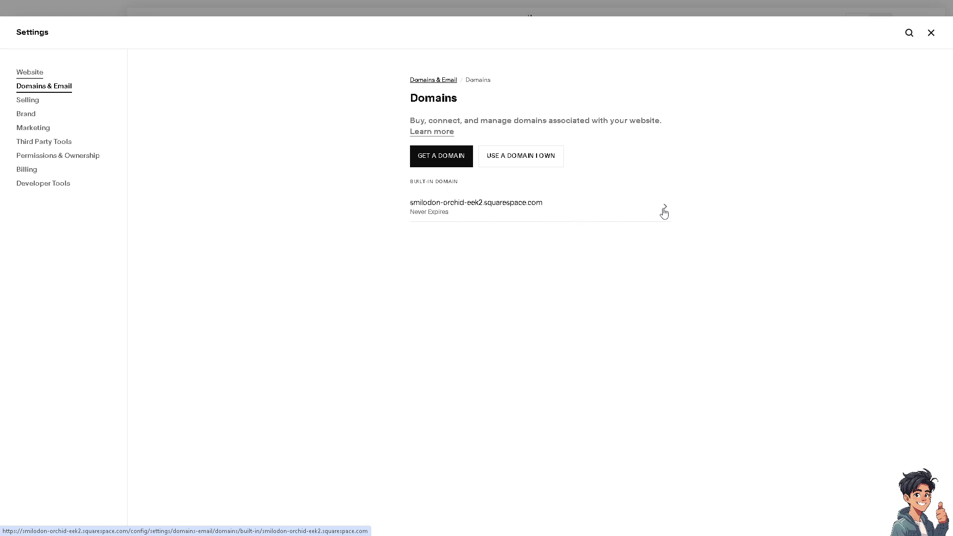
drag(399, 204, 530, 203)
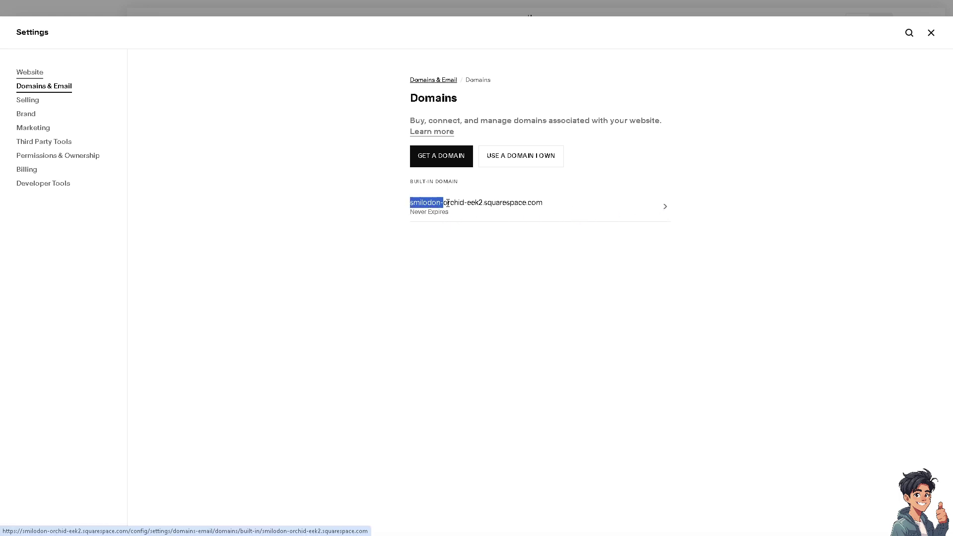
right_click(527, 203)
click(558, 296)
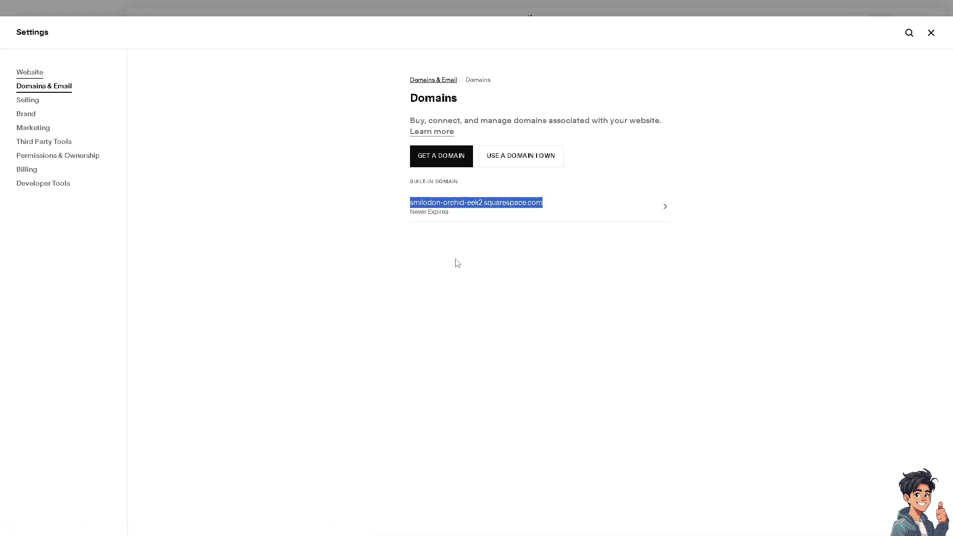
click(456, 262)
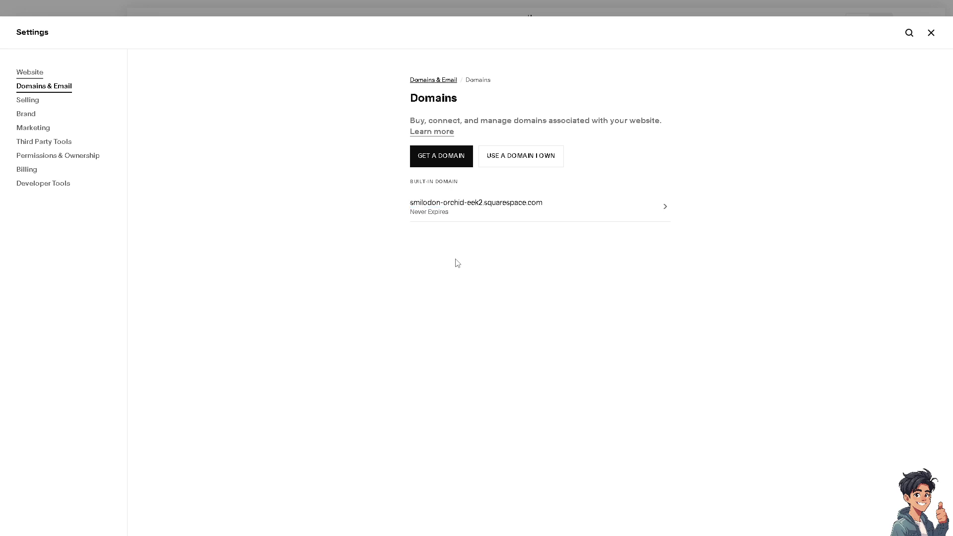
click(449, 159)
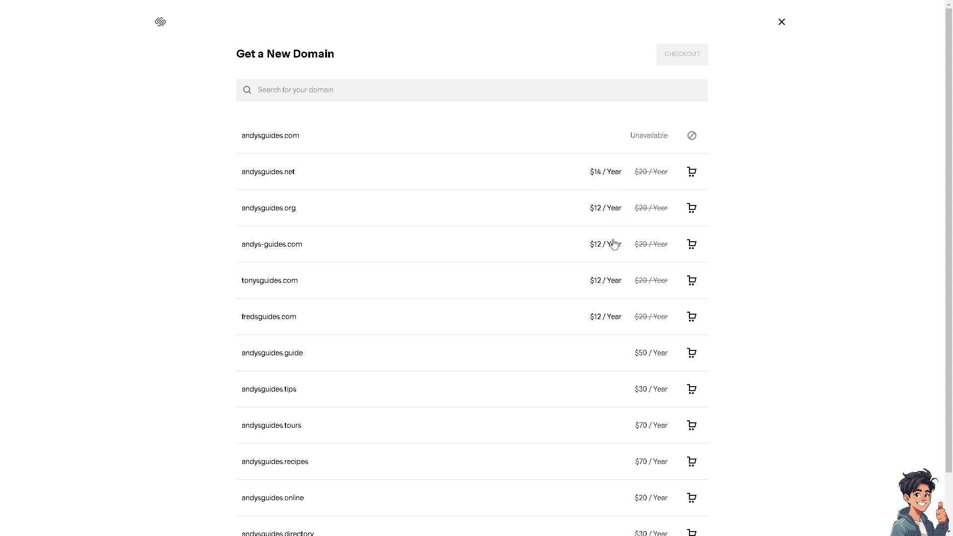
click(781, 23)
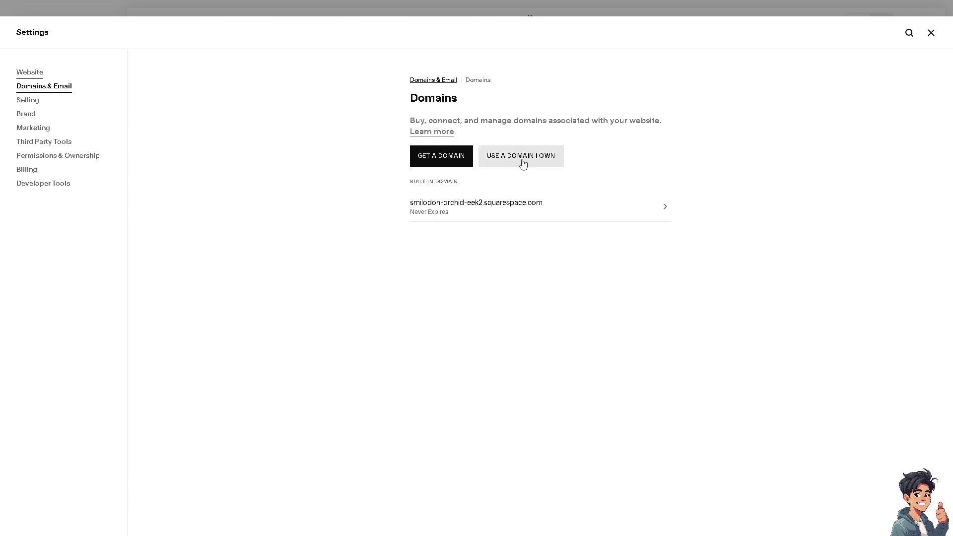
Start Squarespace's owned-domain option, then select andyguide.weeblysite.com in Weebly's Domains list.
click(523, 163)
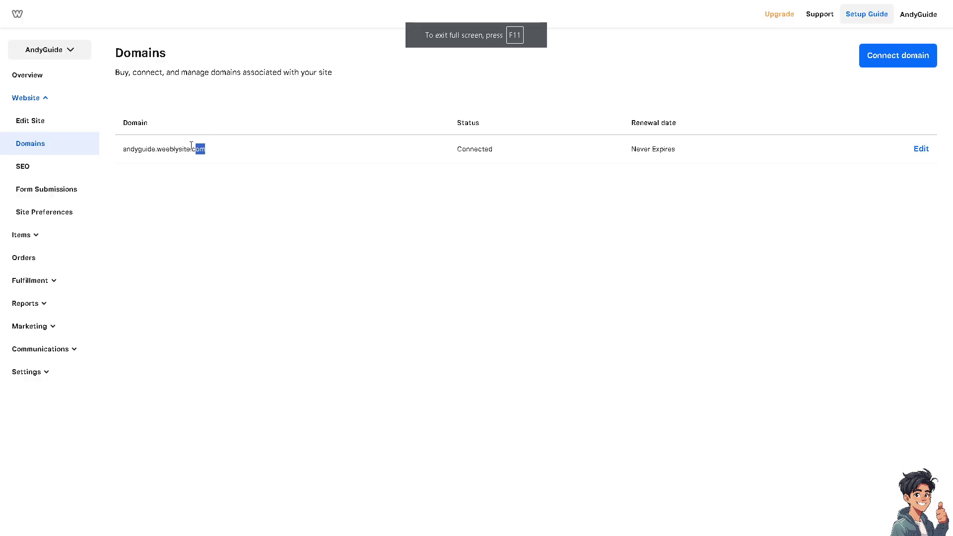
drag(191, 147, 124, 146)
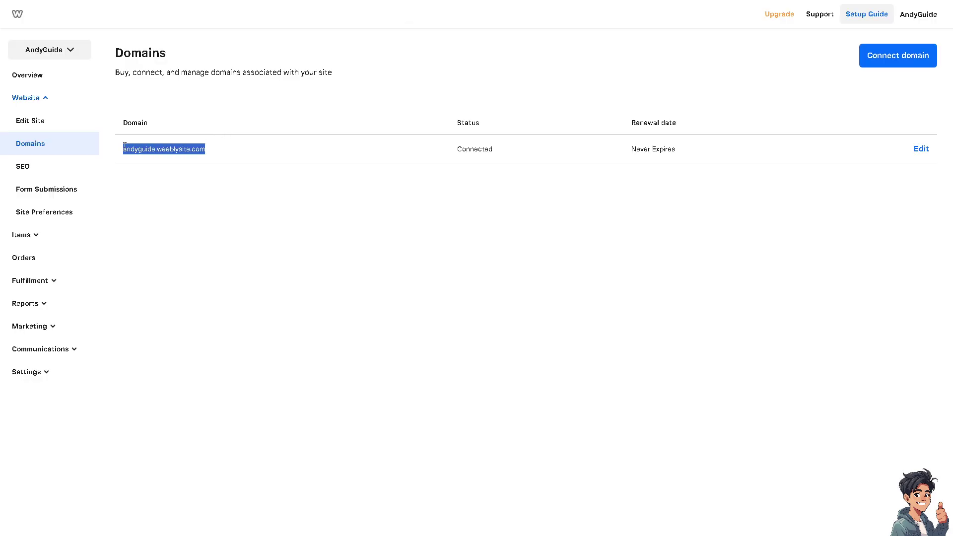
click(240, 242)
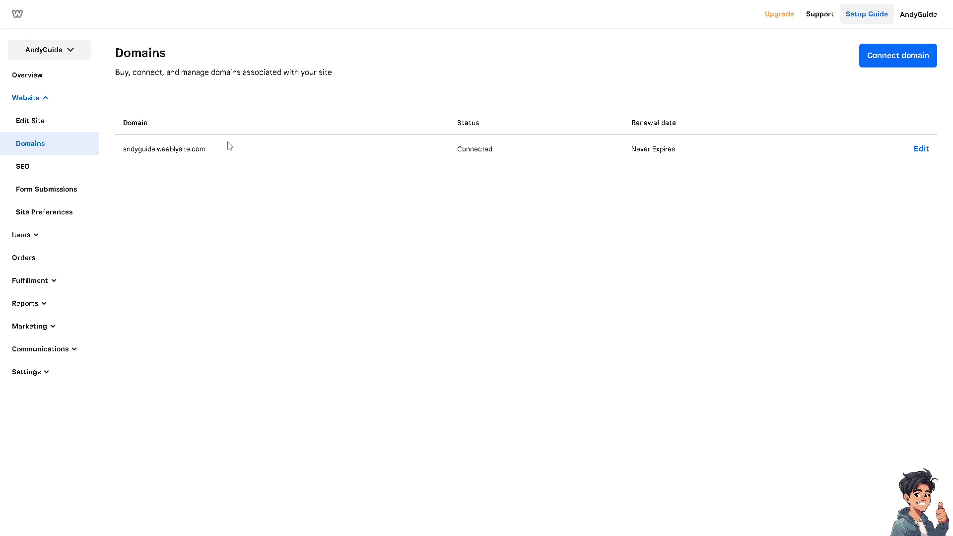
drag(227, 147, 114, 151)
drag(245, 167, 227, 157)
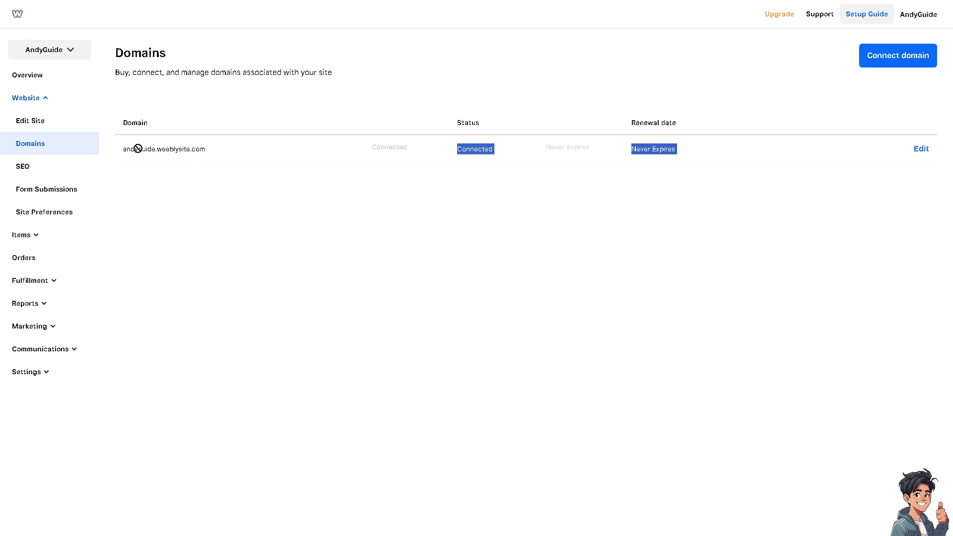
drag(124, 151, 213, 150)
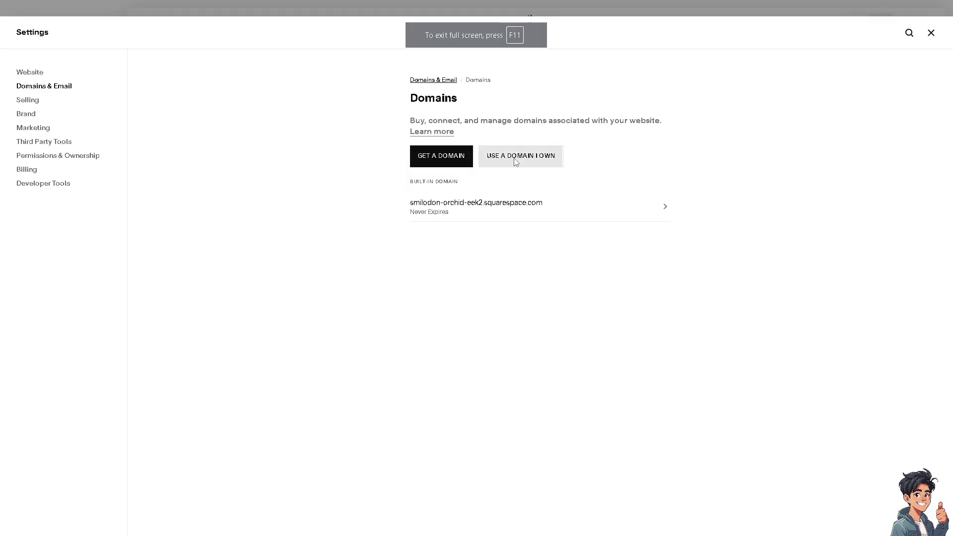
Submit andyguide.weeblysite.com under Use a Domain I Own and choose Transfer Domain.
click(514, 161)
key(ctrl+v)
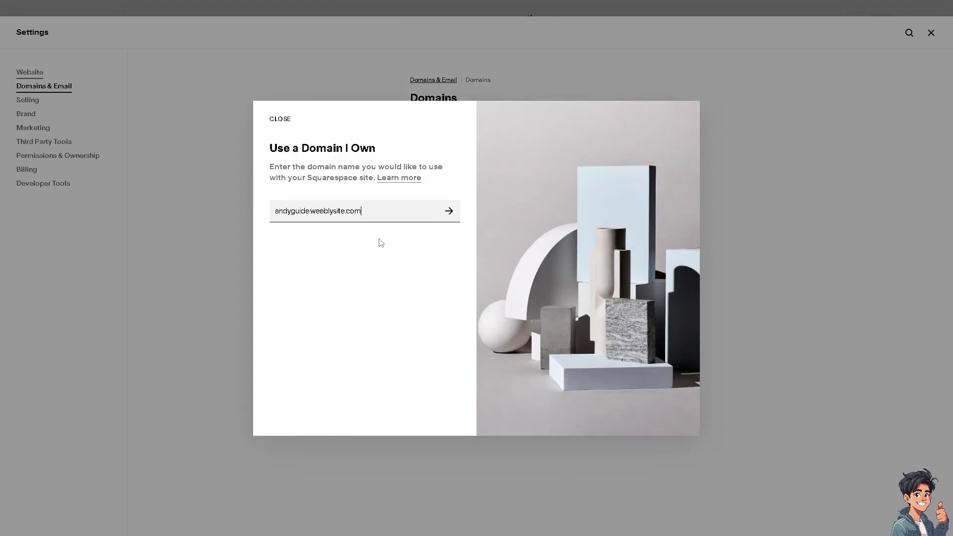
click(450, 212)
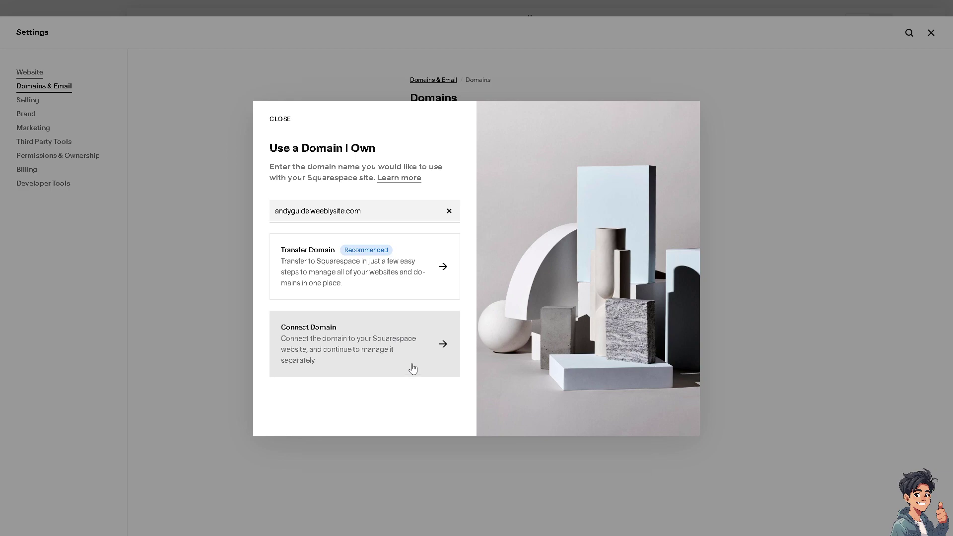
click(417, 270)
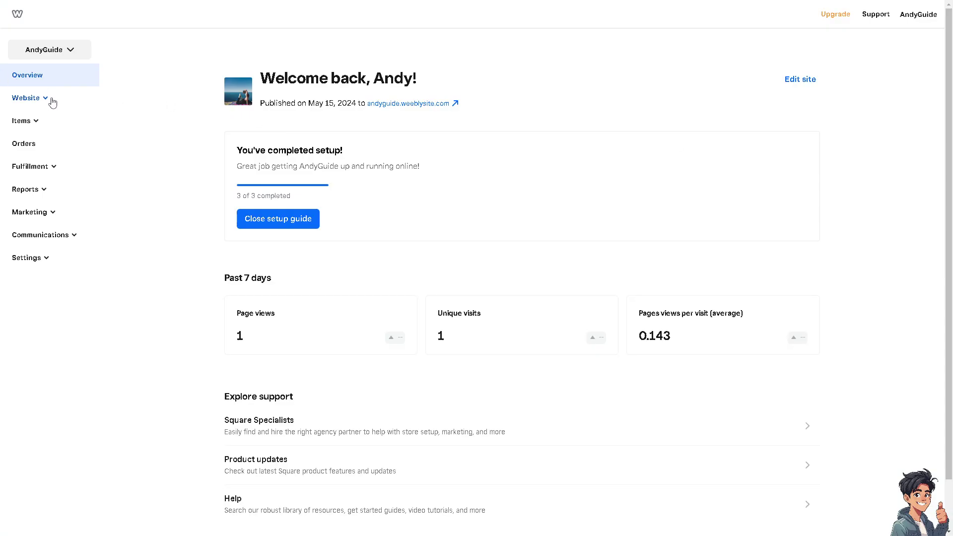
In Weebly Website > Domains, start Connect domain and expand the owned-elsewhere option.
click(51, 101)
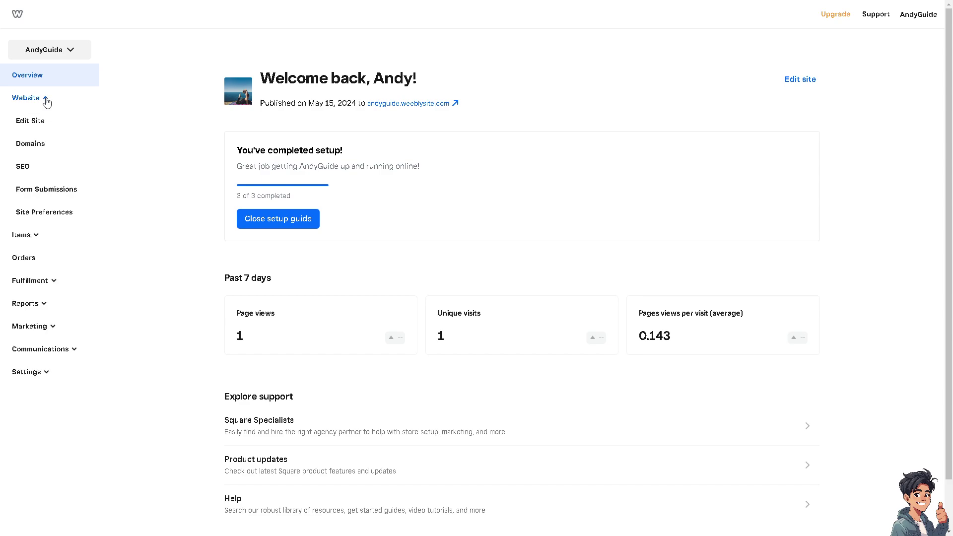
click(35, 149)
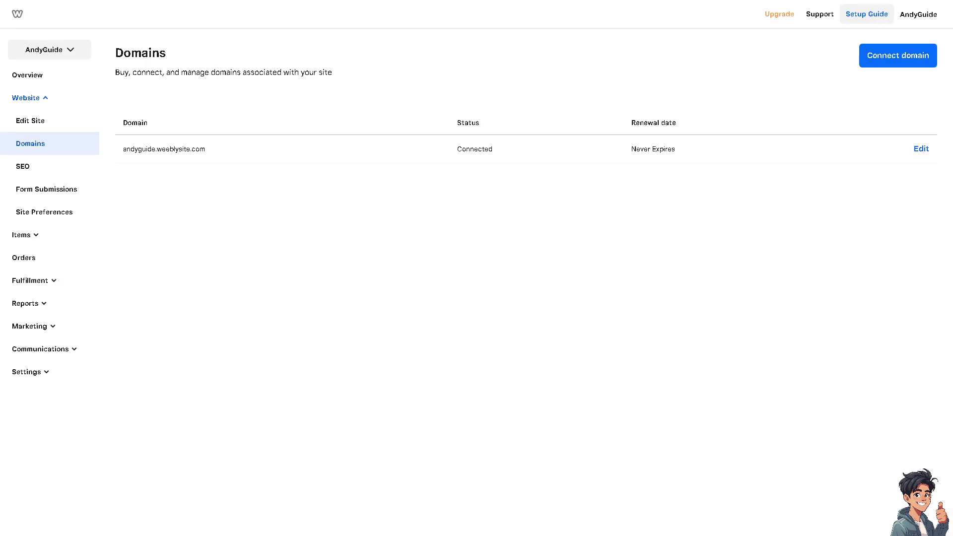
click(884, 63)
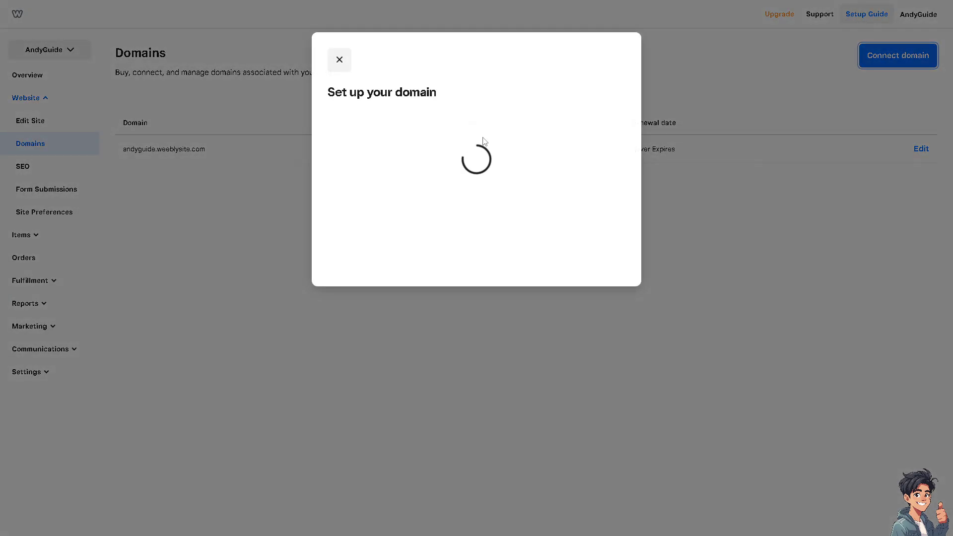
click(426, 182)
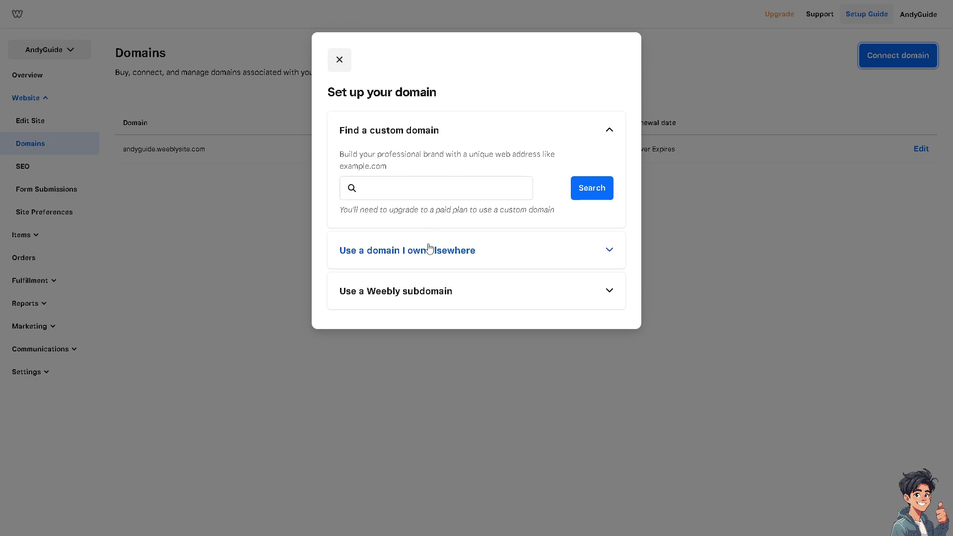
click(451, 257)
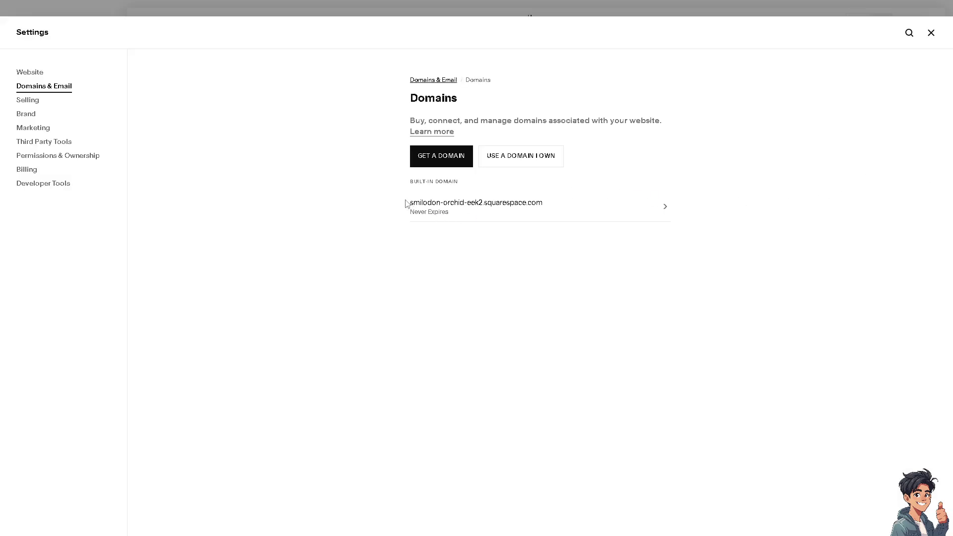
Copy smilodon-orchid-eek2.squarespace.com and paste it into Weebly's owned-domain field.
drag(408, 203, 556, 208)
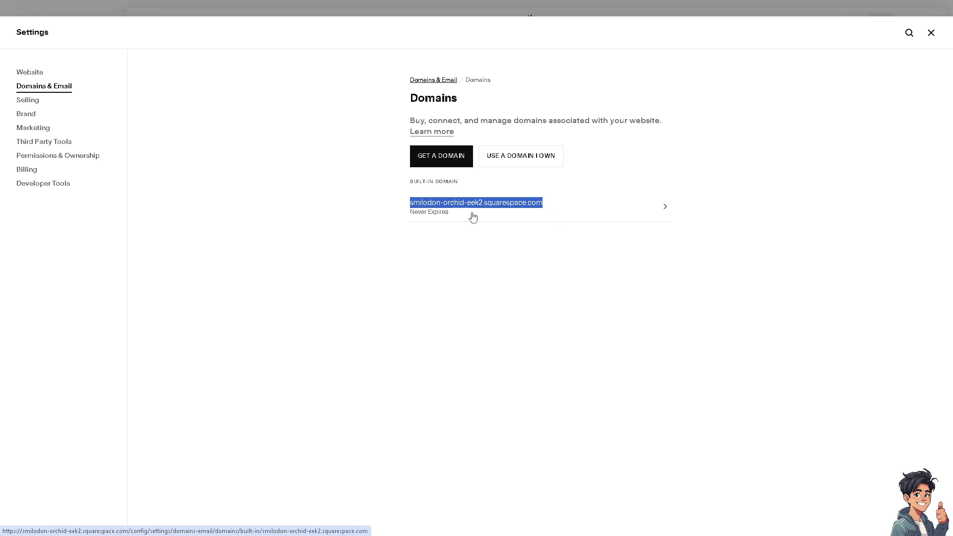
key(alt+Tab)
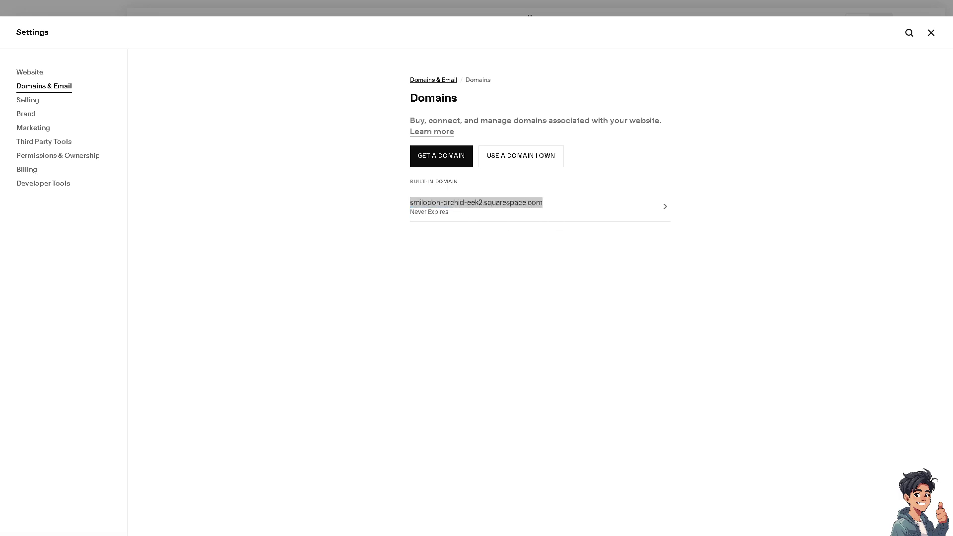
key(ctrl+v)
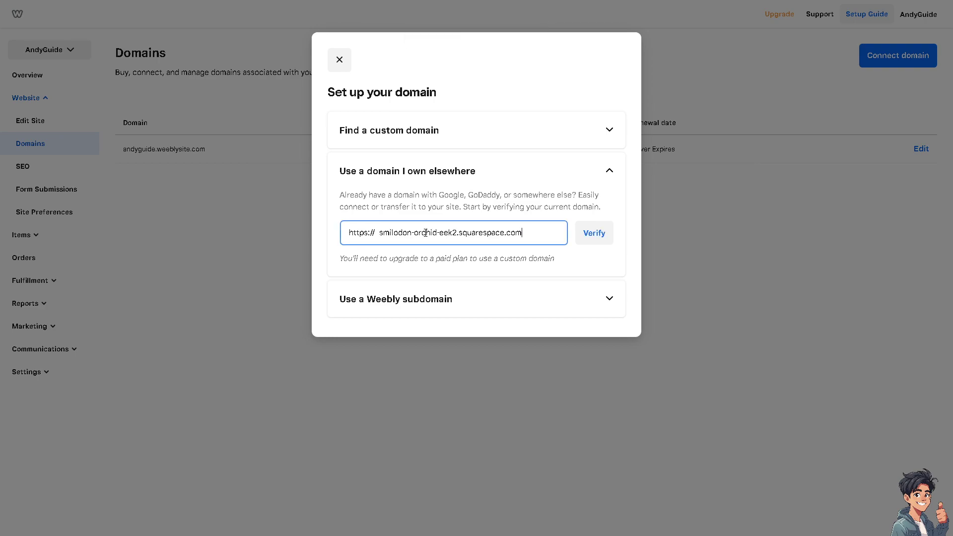
Start verification of the pasted smilodon-orchid-eek2.squarespace.com domain in Weebly's Set up your domain dialog.
click(591, 235)
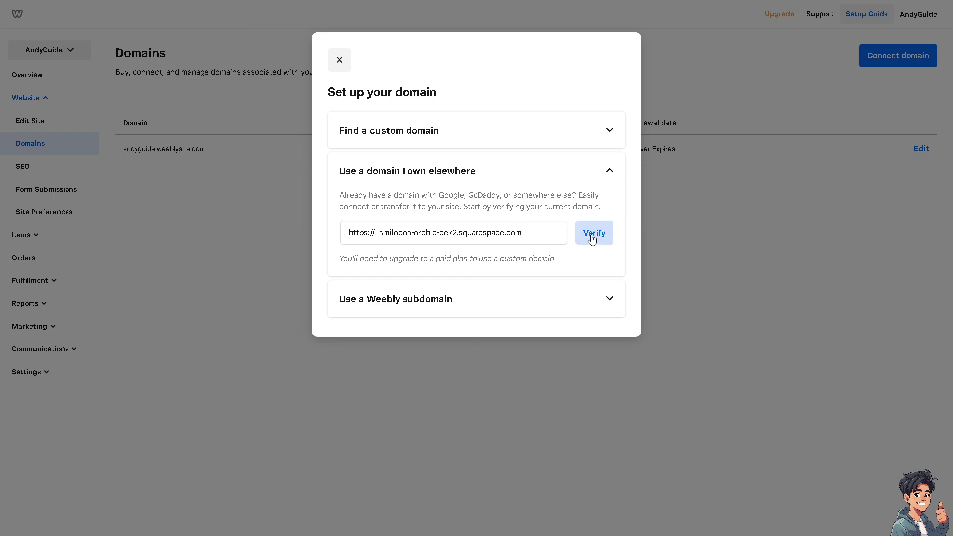